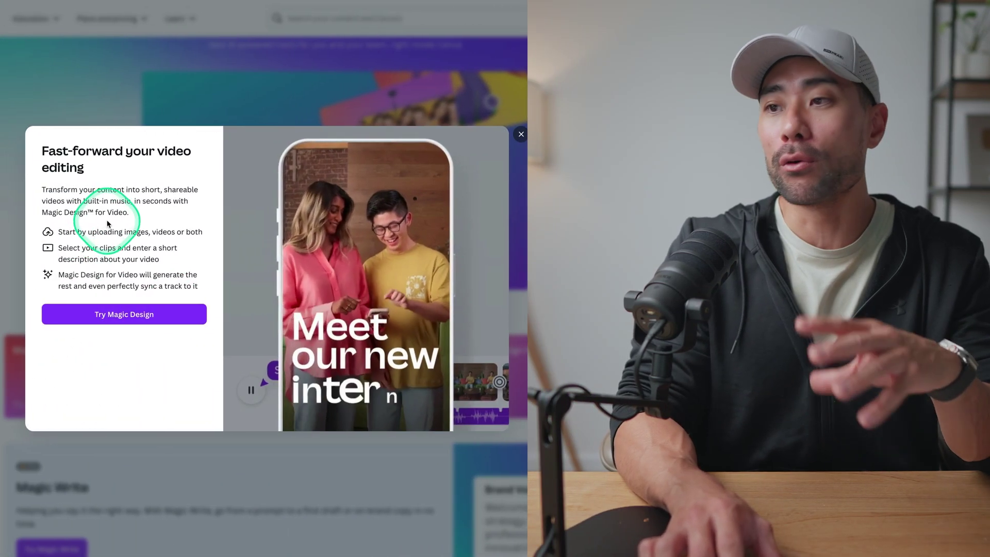
Step: Try the Magic Design promo, then return to the Canva home dashboard
left_click(55, 315)
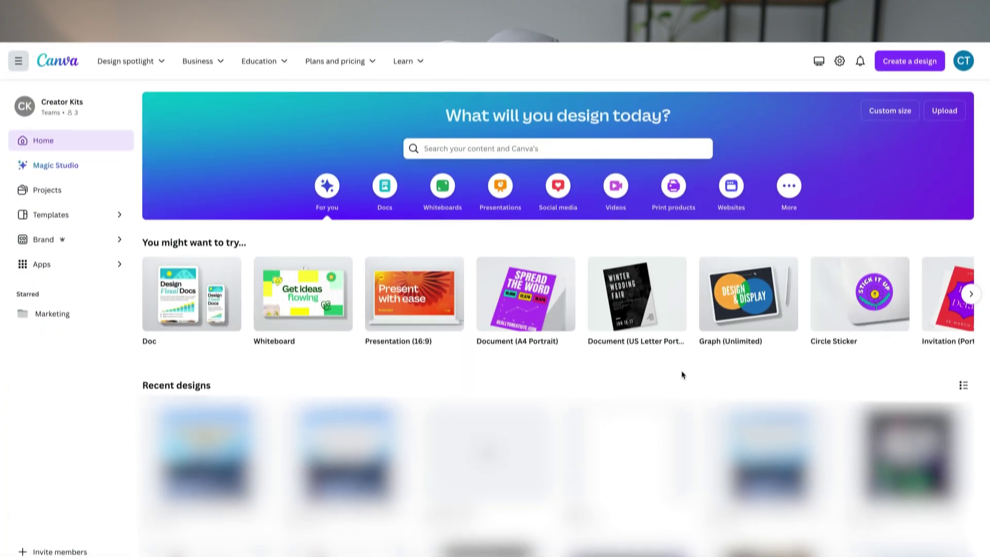
Step: Start a new design in the 'mobile video' format, giving a blank vertical page
left_click(909, 61)
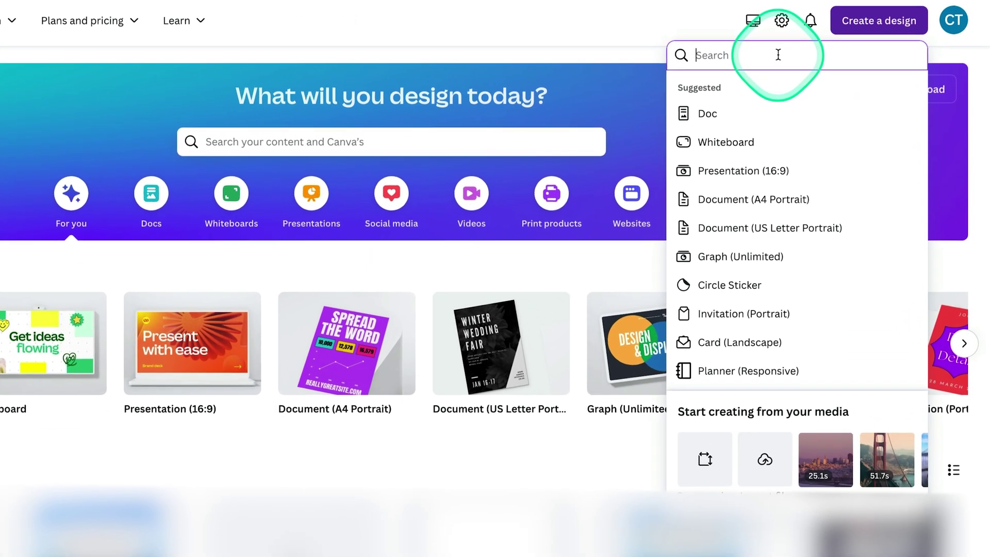
type("mob")
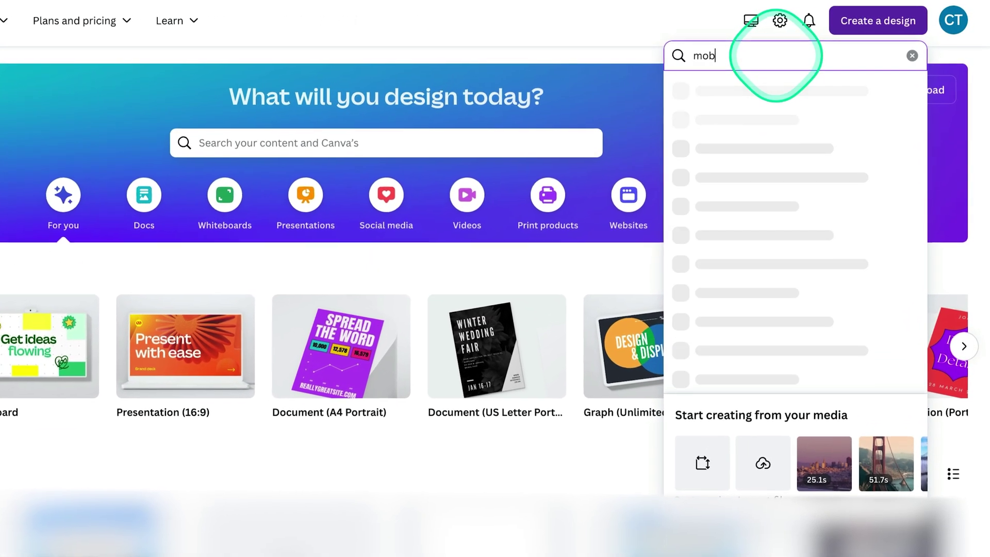
type("ile video")
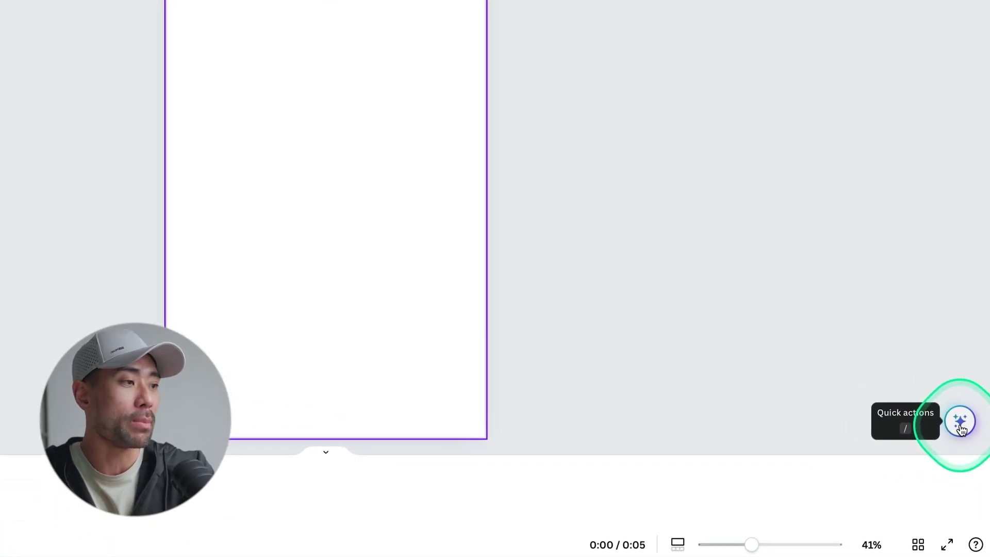
Step: Launch Magic Design for Video from the Quick actions search
left_click(960, 423)
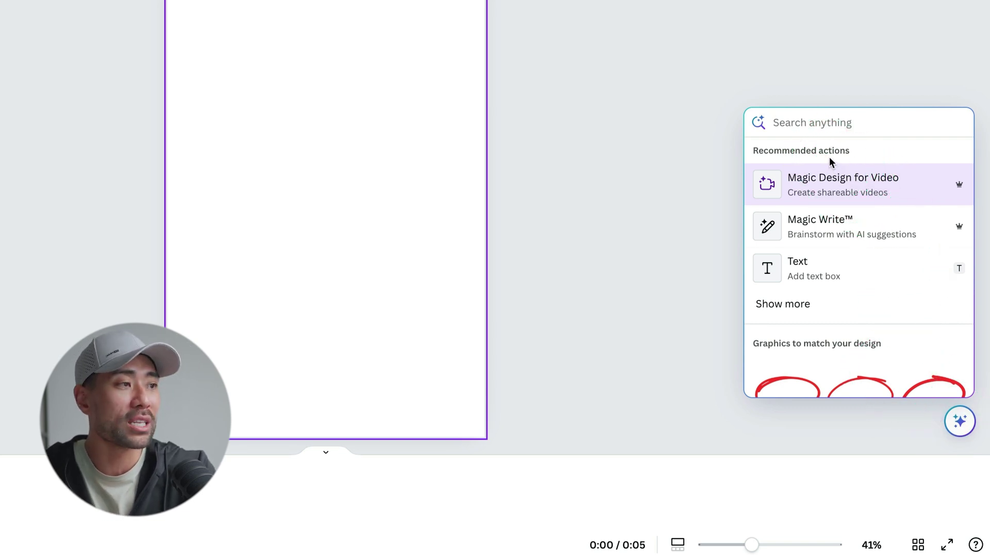
type("magic")
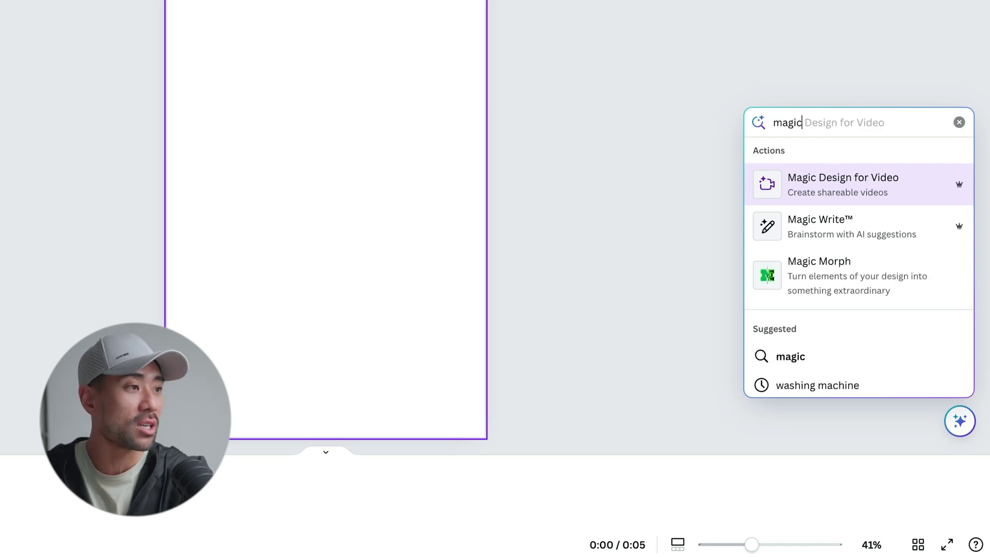
type(" design foi")
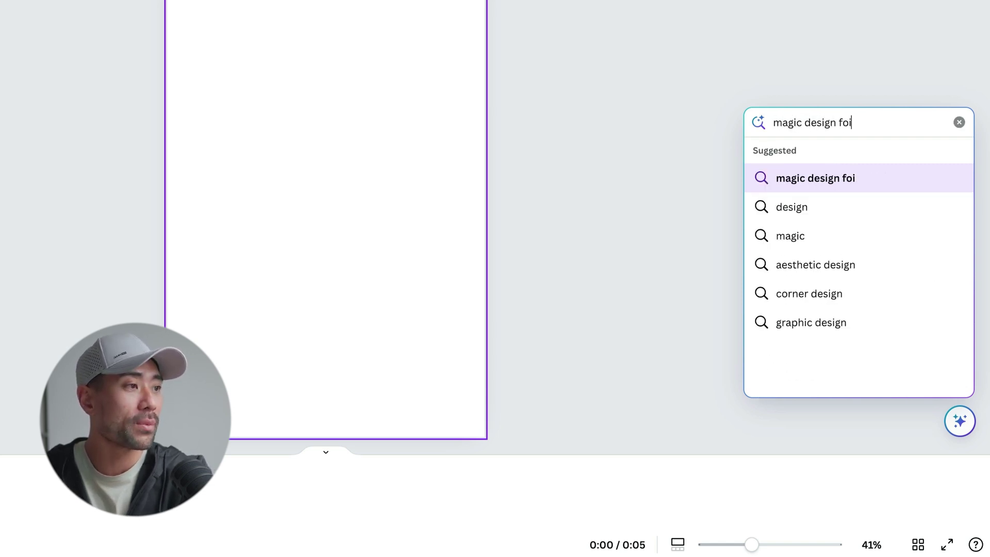
key("BackSpace")
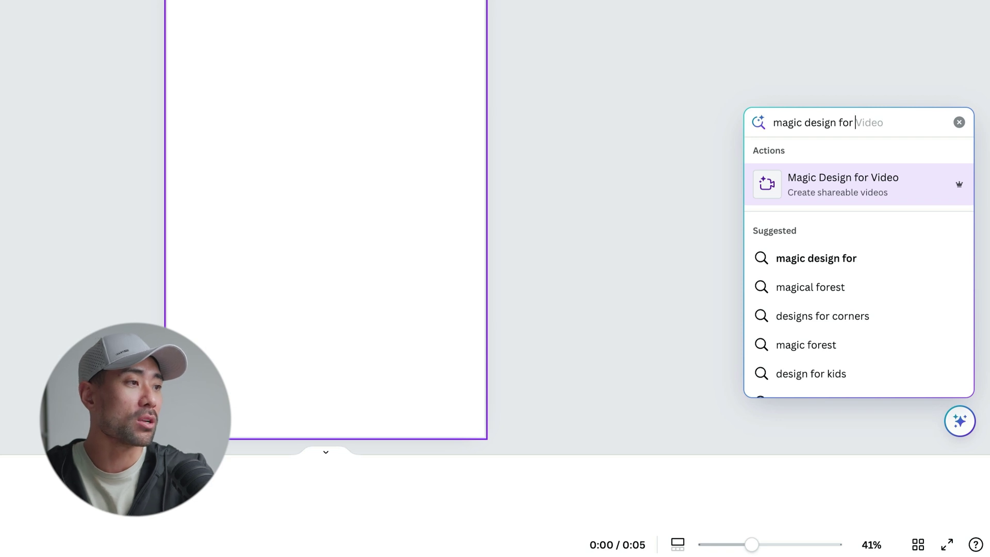
left_click(826, 193)
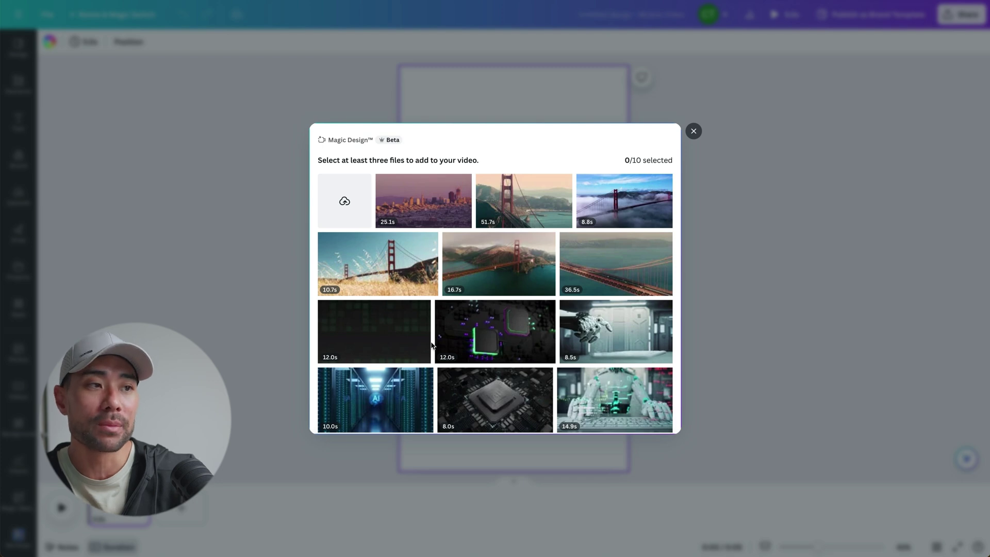
Step: Select six Golden Gate Bridge clips (25.1s, 51.7s, 8.8s, 36.5s, 16.7s, 10.7s)
left_click(436, 211)
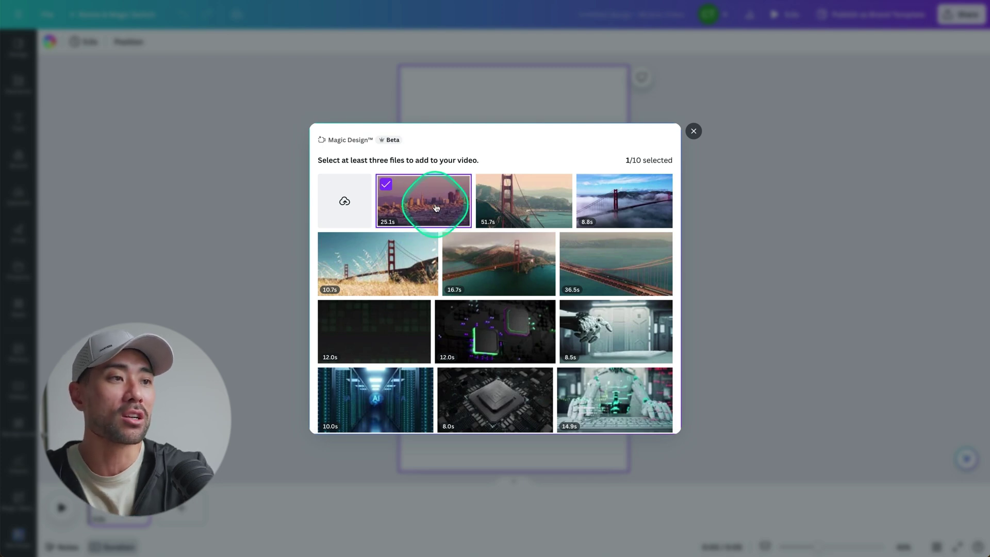
left_click(508, 206)
left_click(624, 203)
left_click(616, 263)
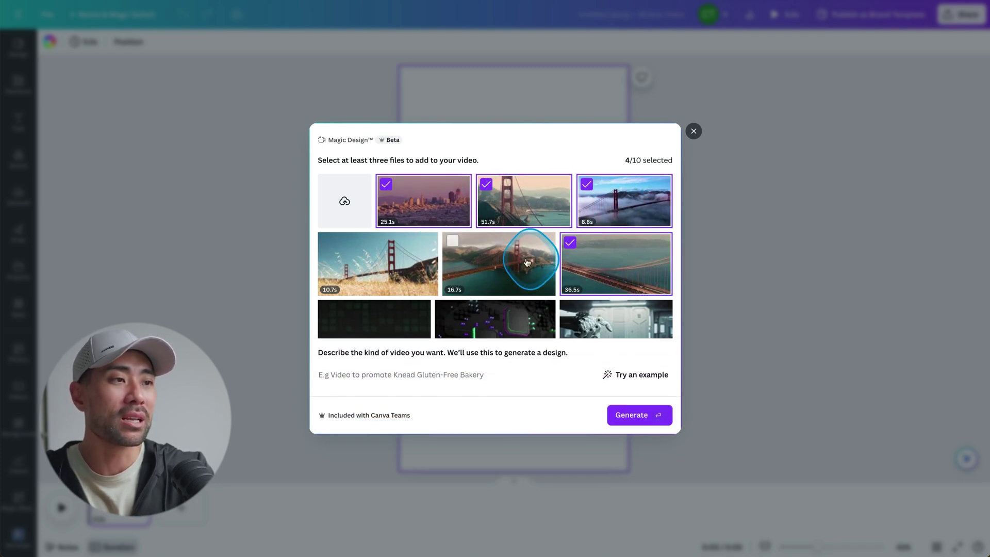
left_click(527, 257)
left_click(404, 266)
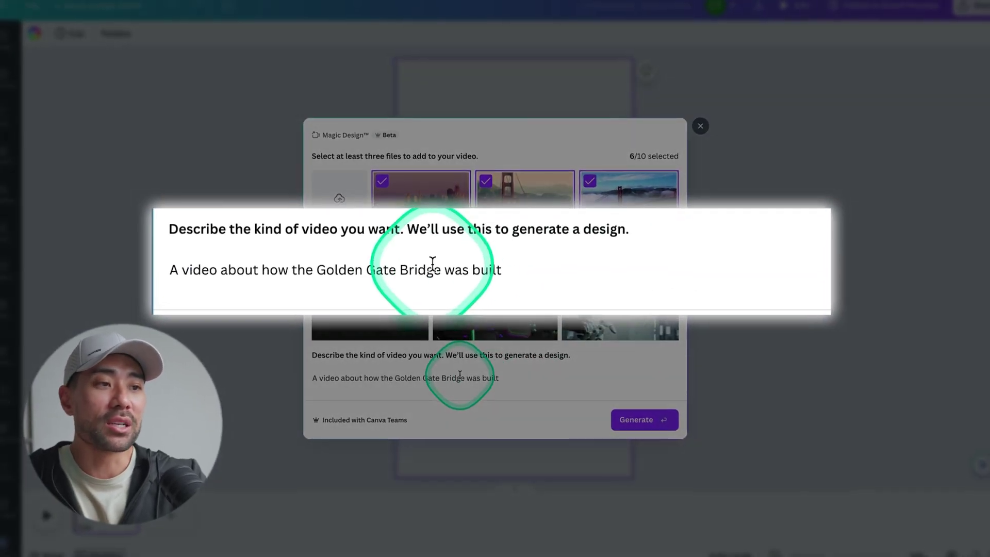
Step: Describe the video as 'A video about how the Golden Gate Bridge was built' and generate it
left_click(415, 387)
key("End")
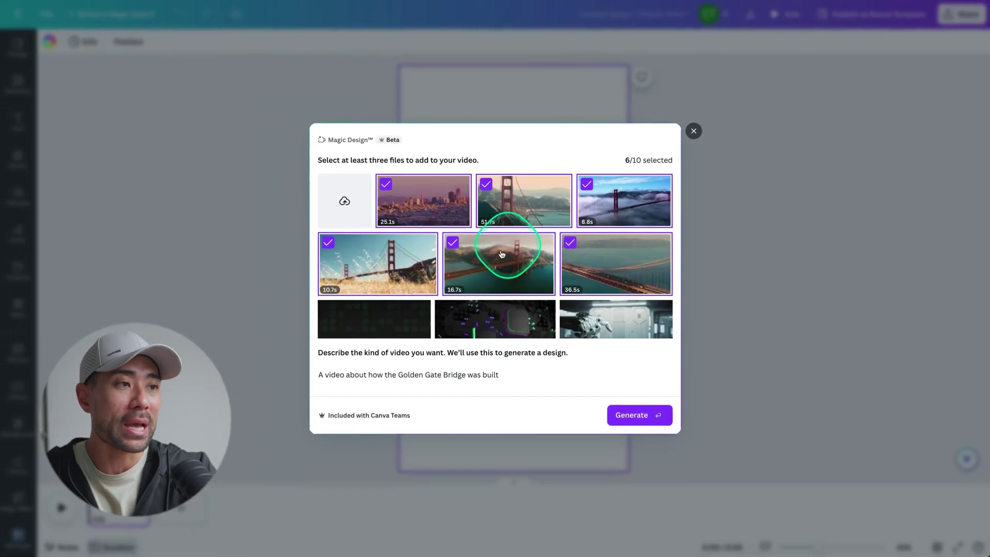
left_click(639, 414)
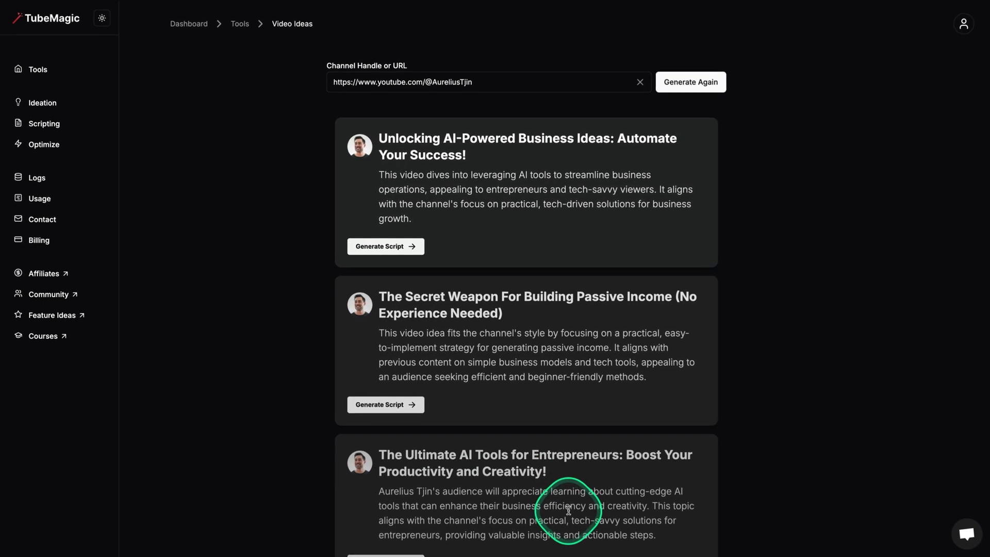
Step: Scroll through TubeMagic's video ideas, the generated script and the saved video's details
scroll(568, 490, "down", 3)
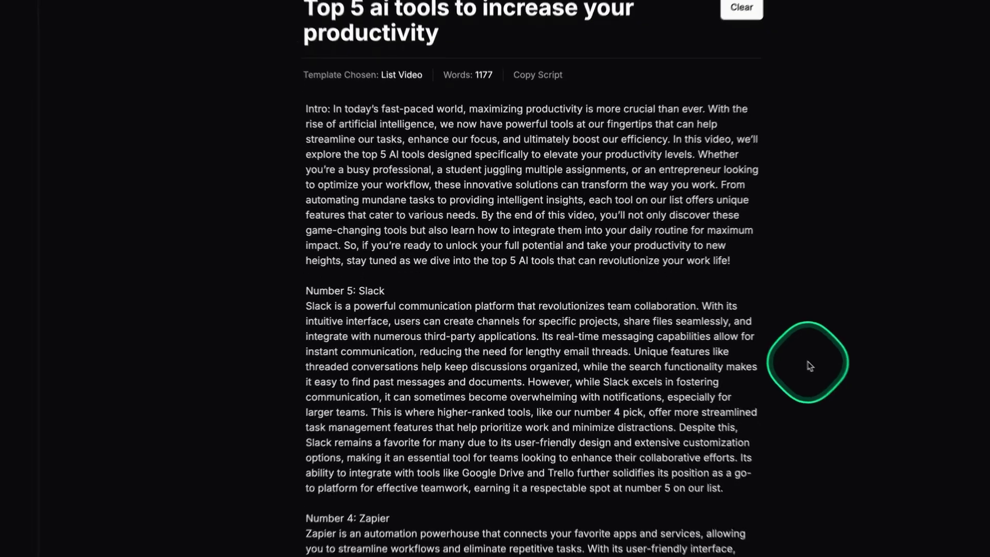
scroll(809, 363, "down", 5)
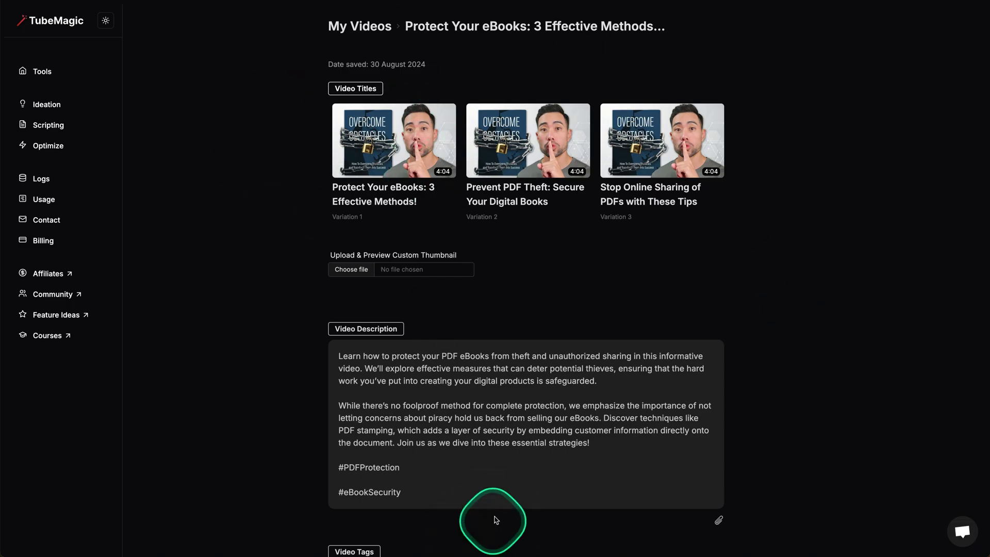
scroll(499, 503, "down", 4)
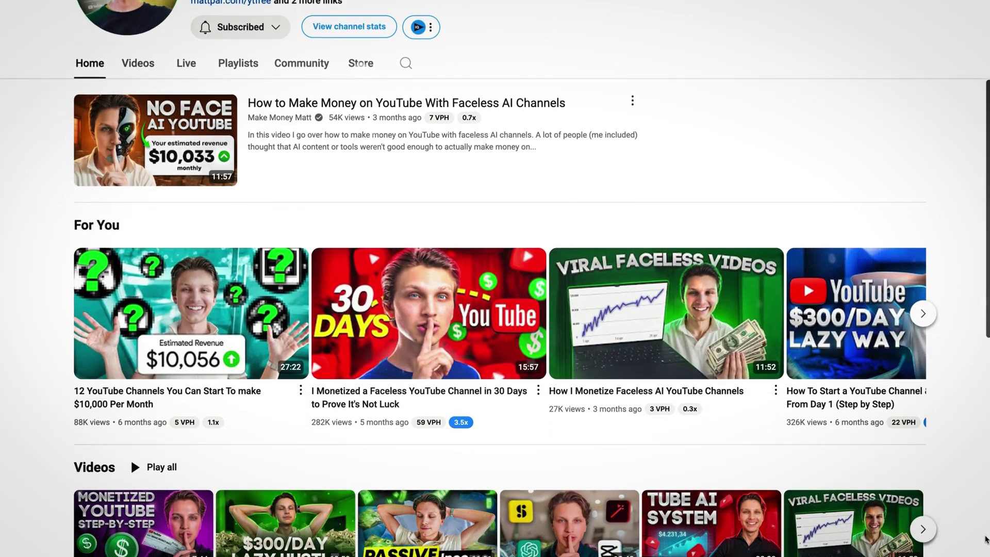
Step: Scroll down the faceless AI channel's Home tab past the For You and Videos shelves
scroll(985, 539, "down", 4)
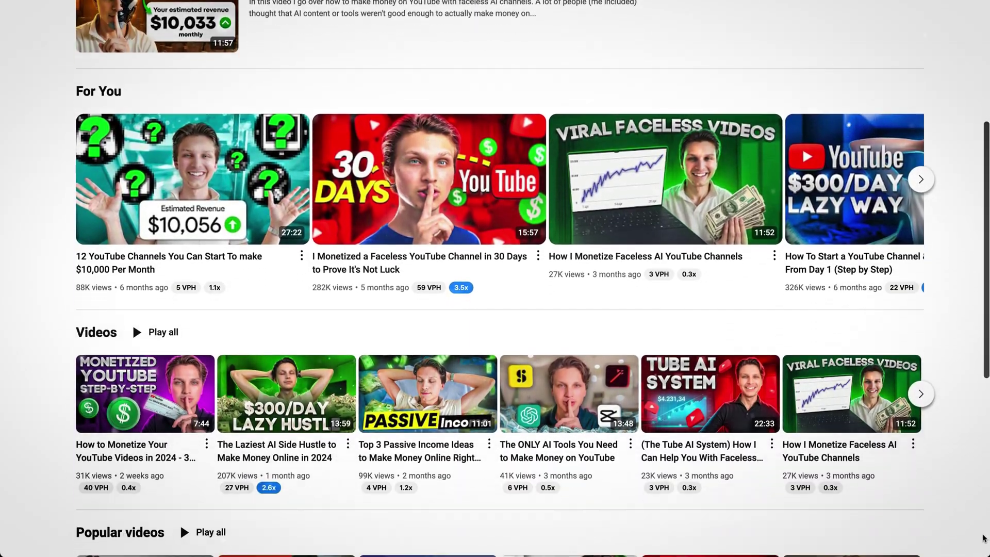
scroll(983, 538, "down", 3)
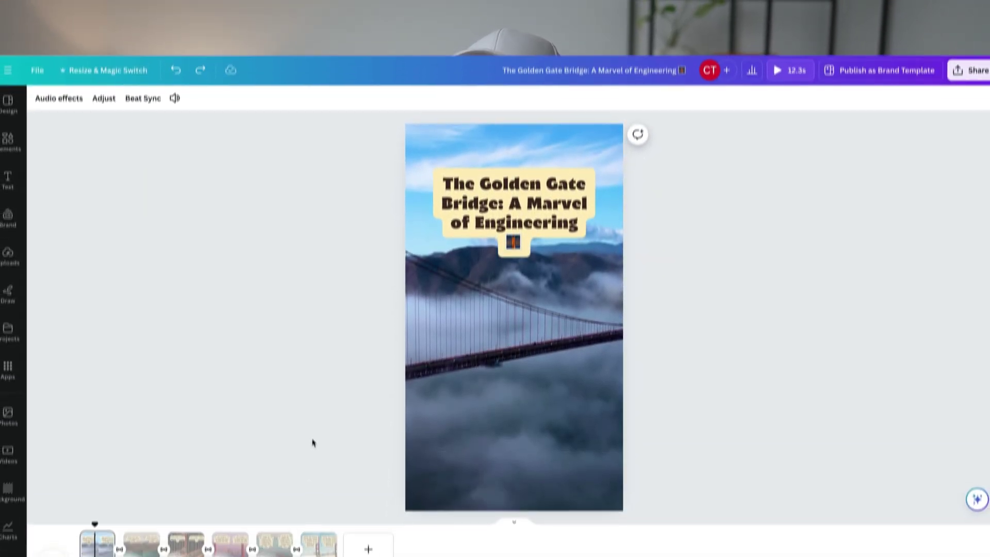
left_click(313, 466)
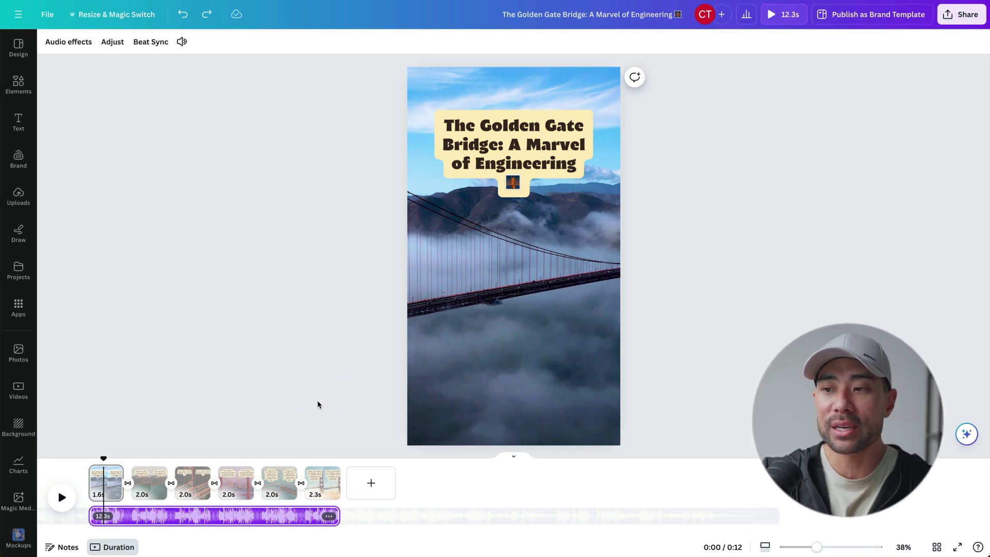
left_click(254, 516)
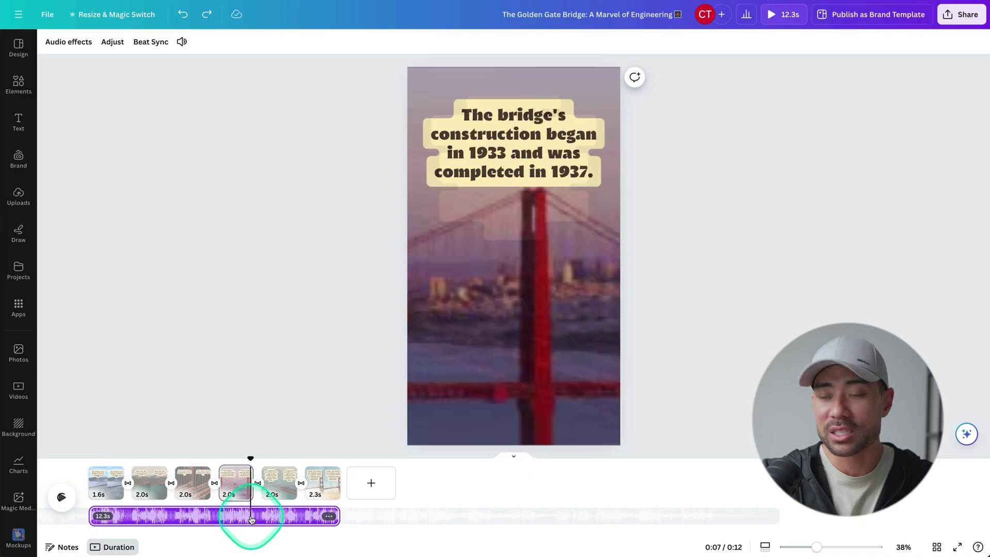
left_click(243, 508)
left_click(95, 495)
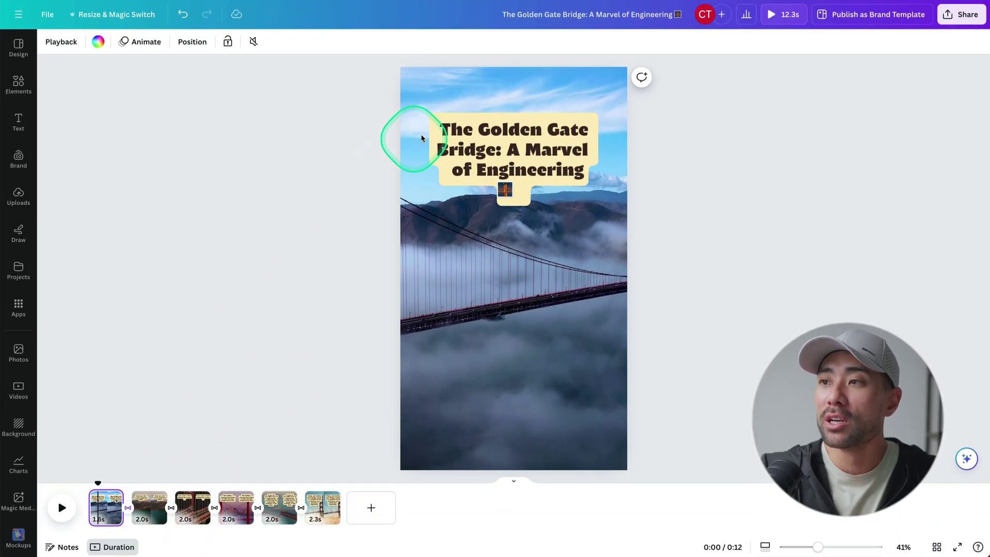
Step: Delete ': A Marvel of Engineering 🌉' from the page 1 title, then open Effects
left_click(527, 134)
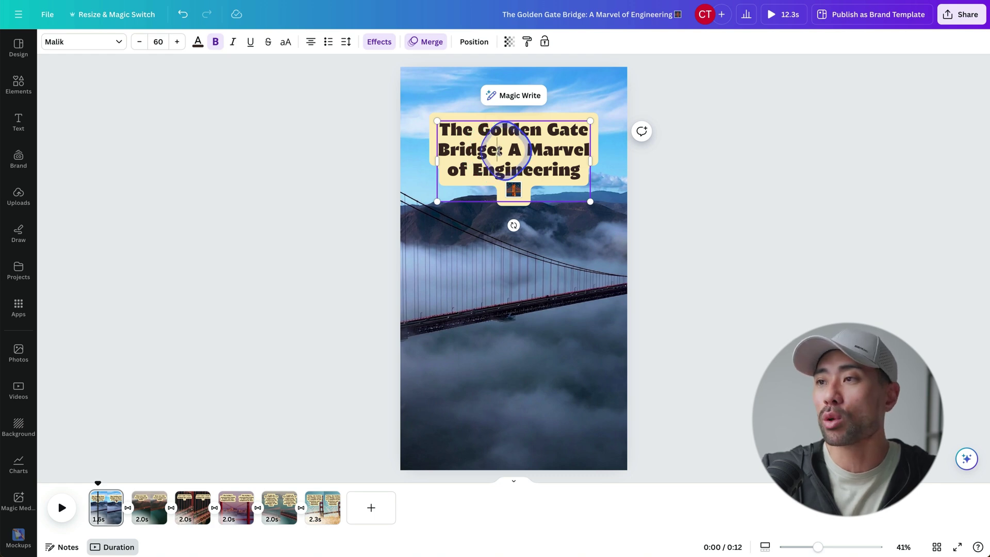
left_click_drag(499, 151, 516, 193)
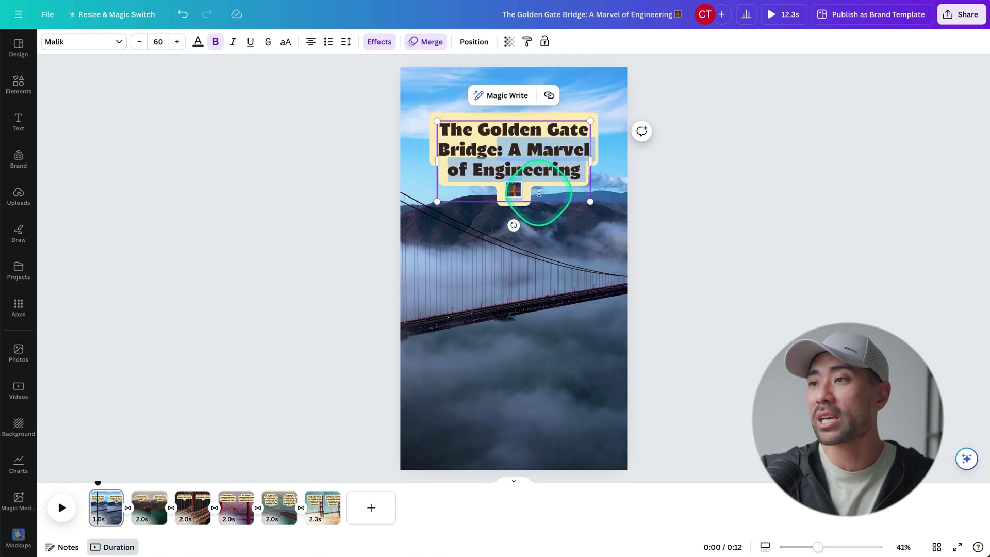
key("BackSpace")
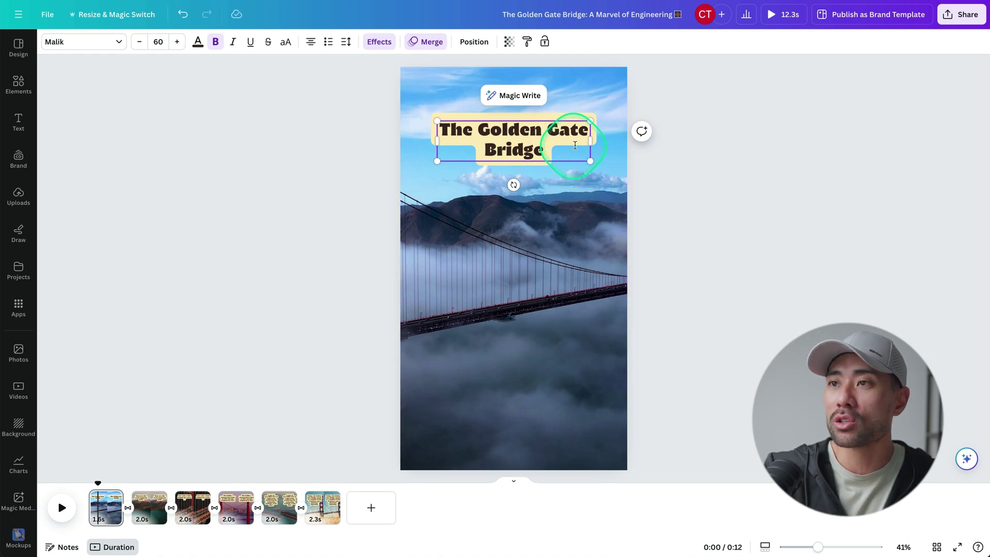
left_click(371, 43)
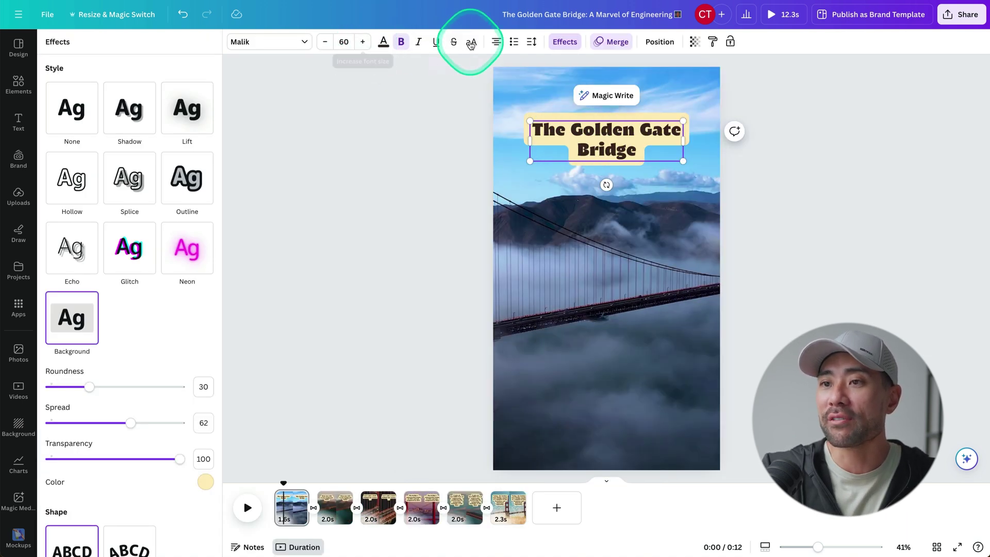
scroll(155, 252, "down", 1)
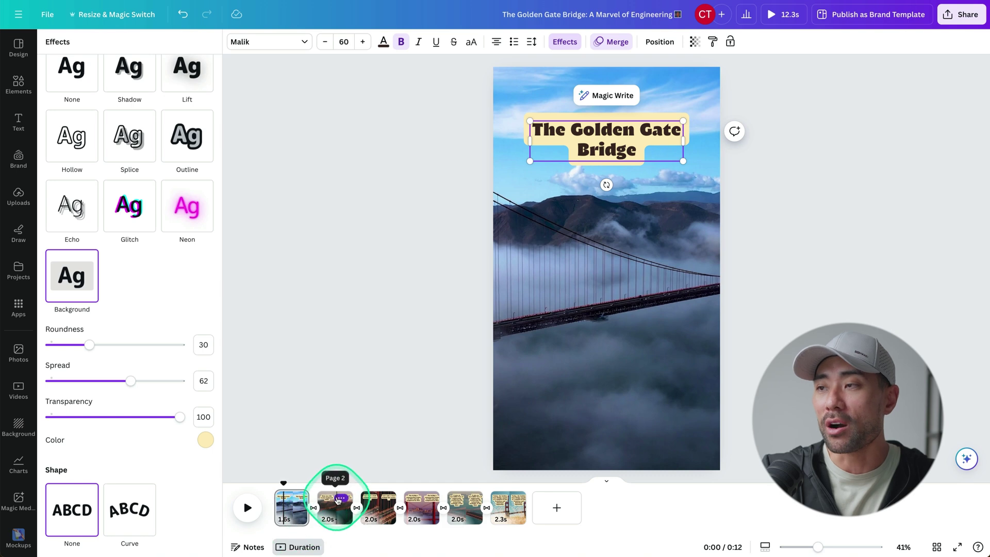
Step: Review pages 2 through 6 in the timeline, then return to page 1
left_click(331, 499)
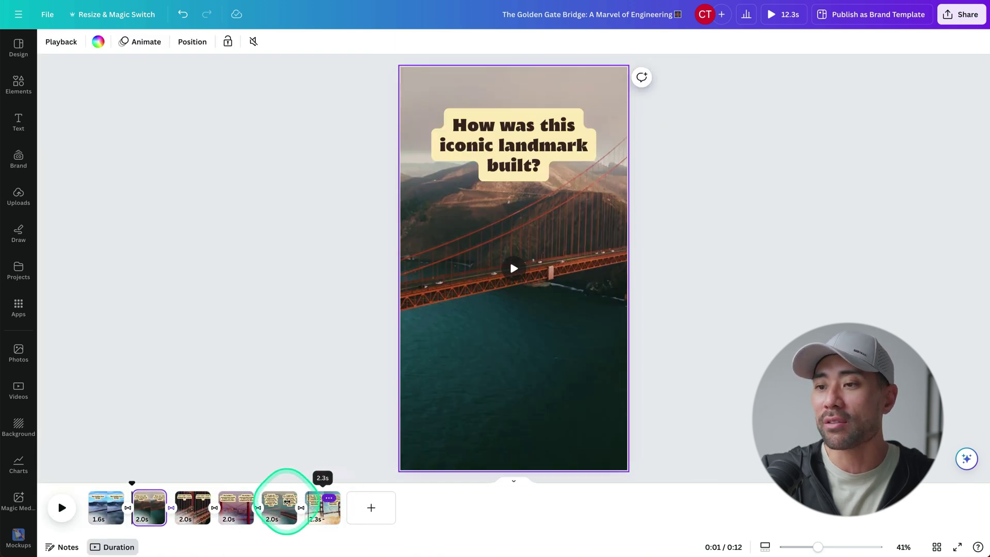
right_click(192, 500)
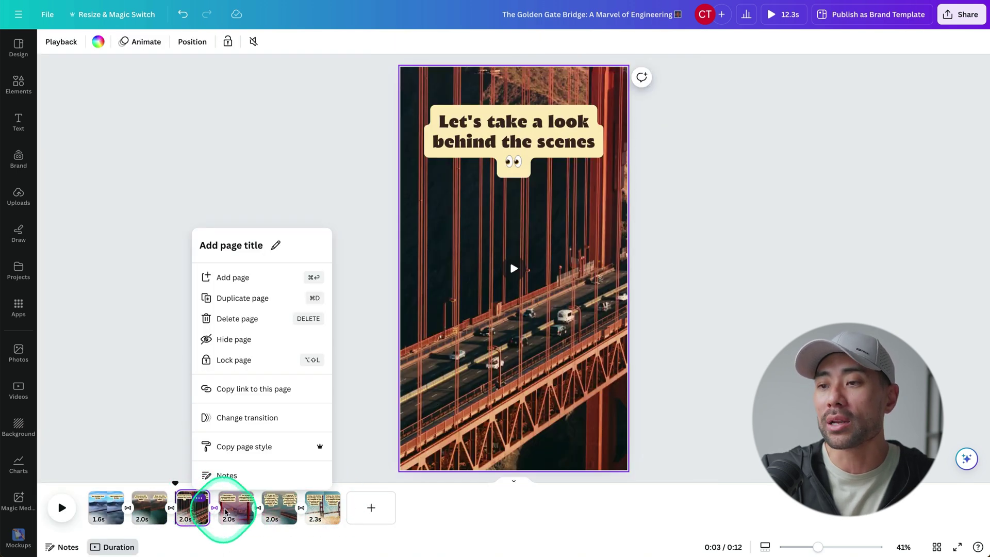
left_click(227, 511)
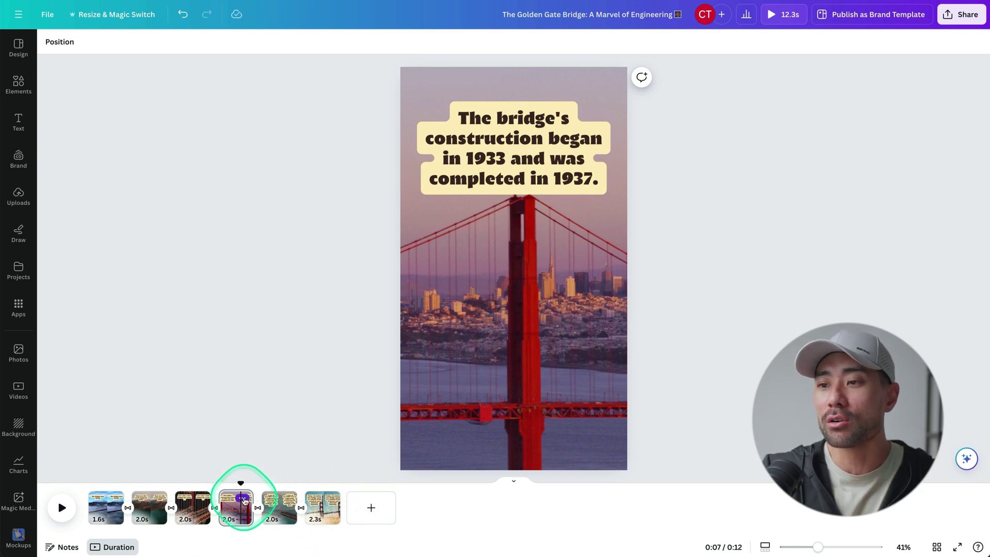
left_click(278, 503)
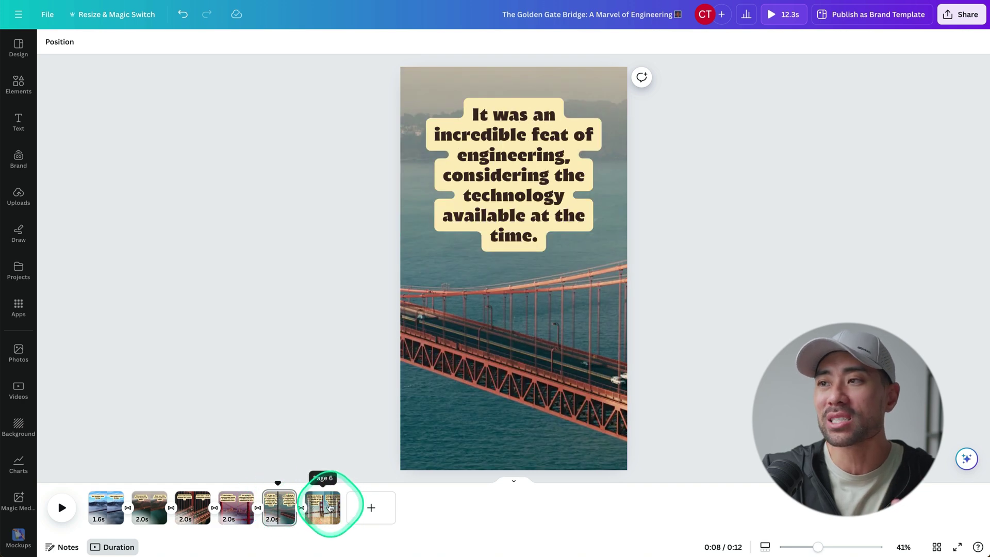
left_click(325, 505)
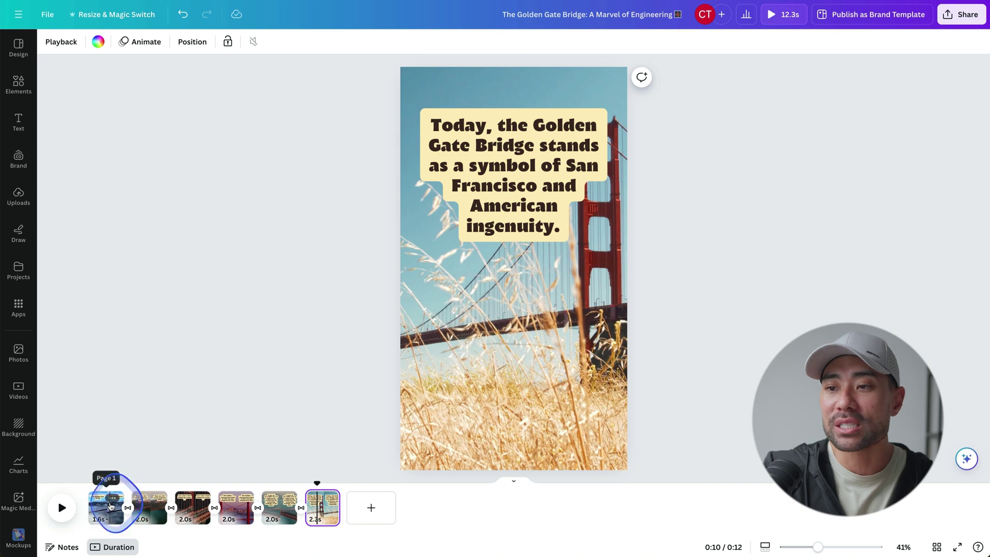
left_click(116, 508)
Step: Preview the video, then lengthen page 4 to 3.1s and page 5 to 2.9s
key("space")
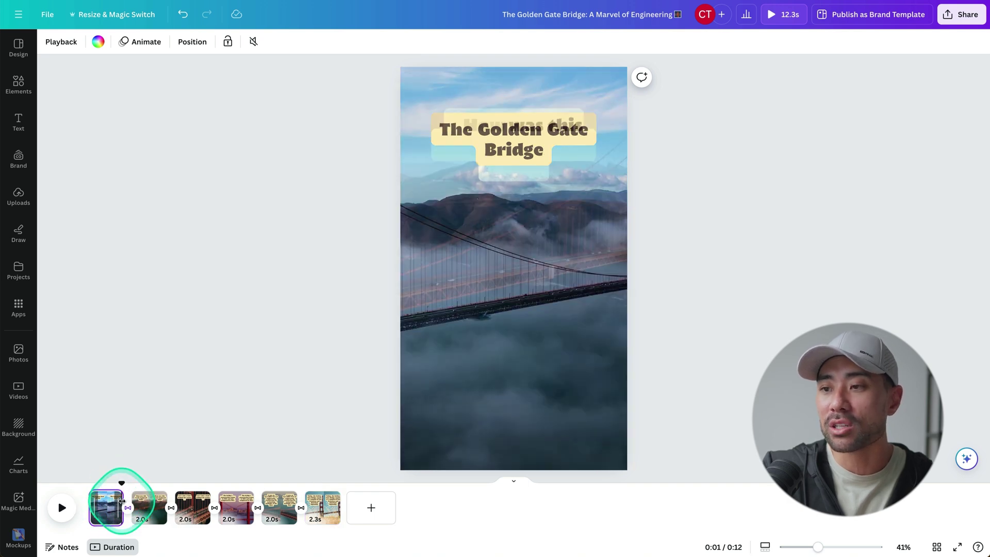
left_click(215, 498)
left_click(231, 497)
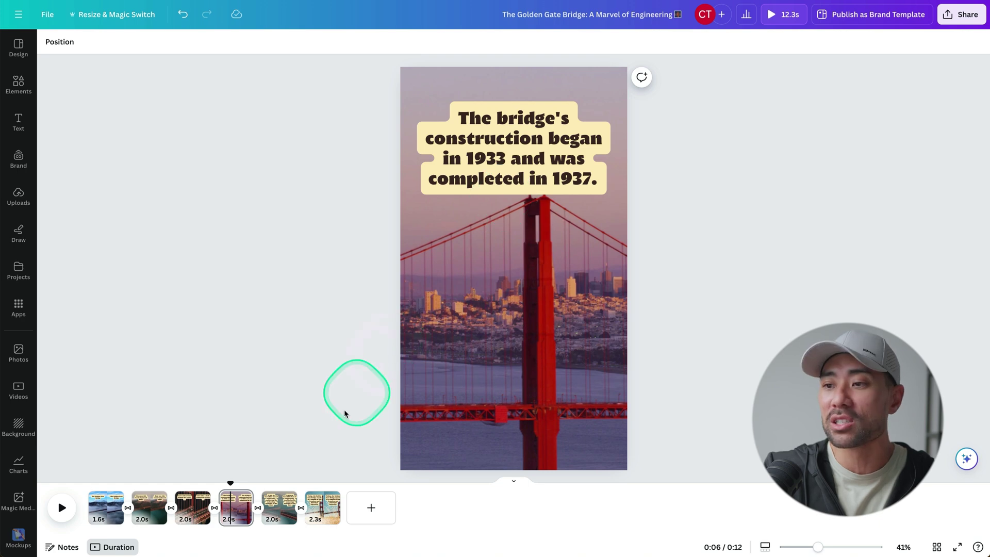
left_click(240, 507)
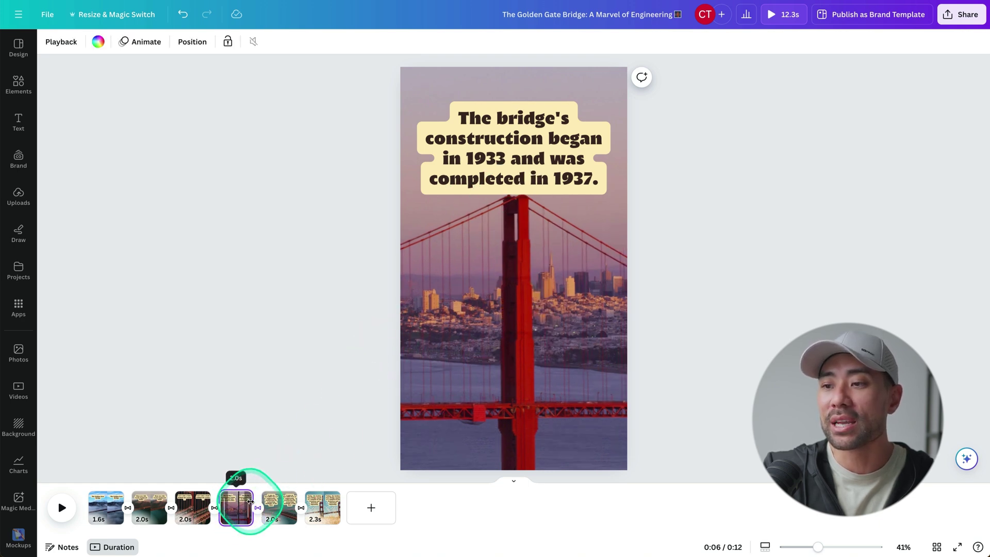
left_click_drag(250, 501, 261, 507)
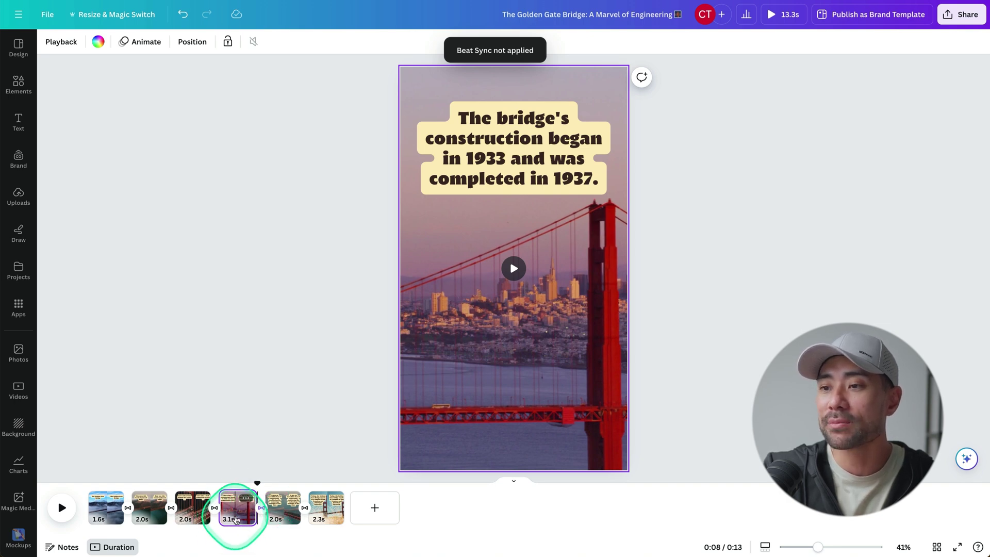
left_click(302, 514)
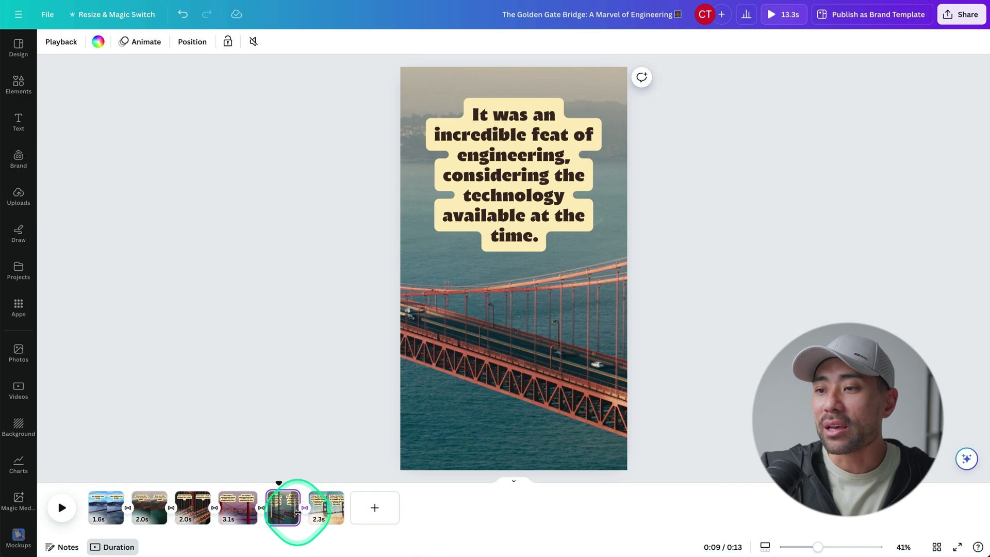
left_click_drag(298, 512, 311, 507)
left_click(281, 502)
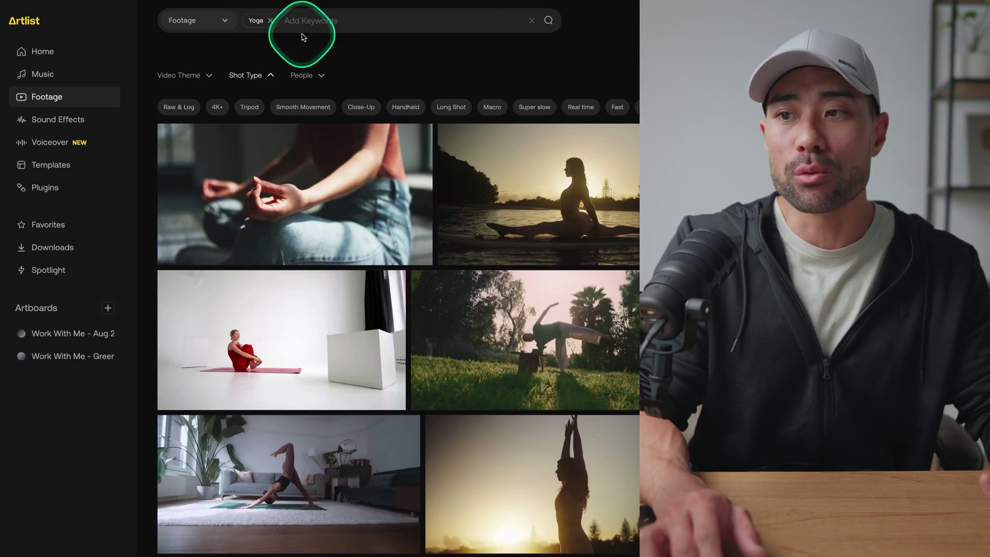
mouse_move(428, 232)
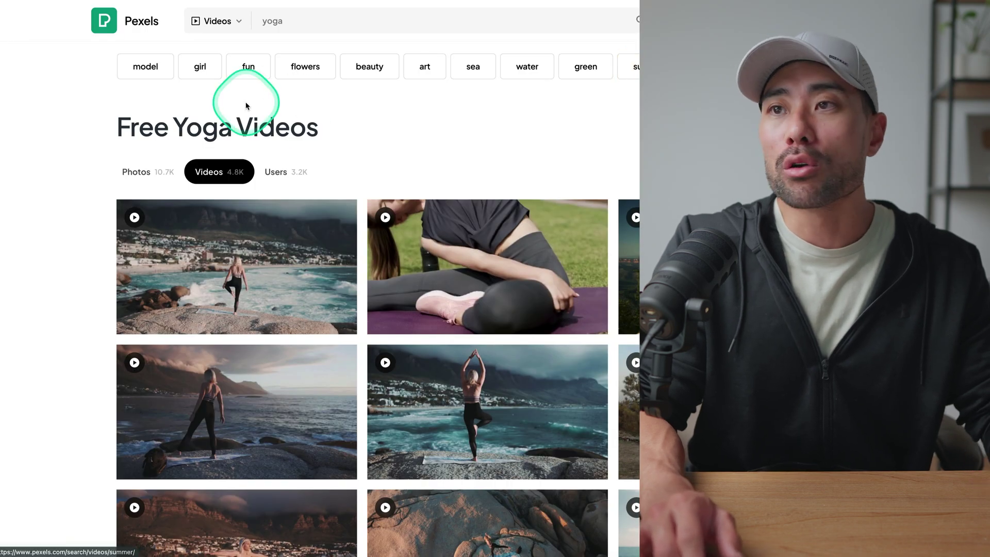
mouse_move(309, 248)
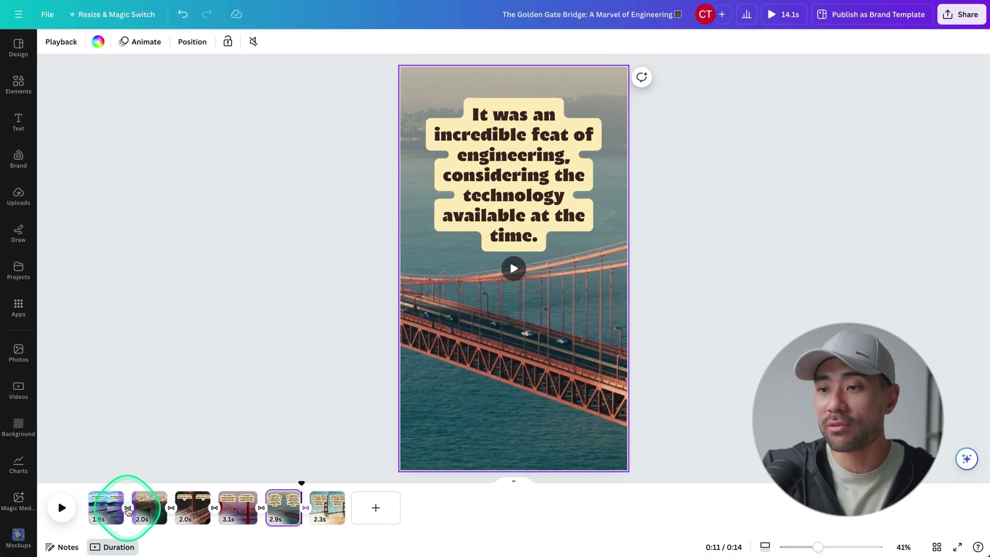
Step: Open the transition choices between pages 1 and 2
left_click(128, 511)
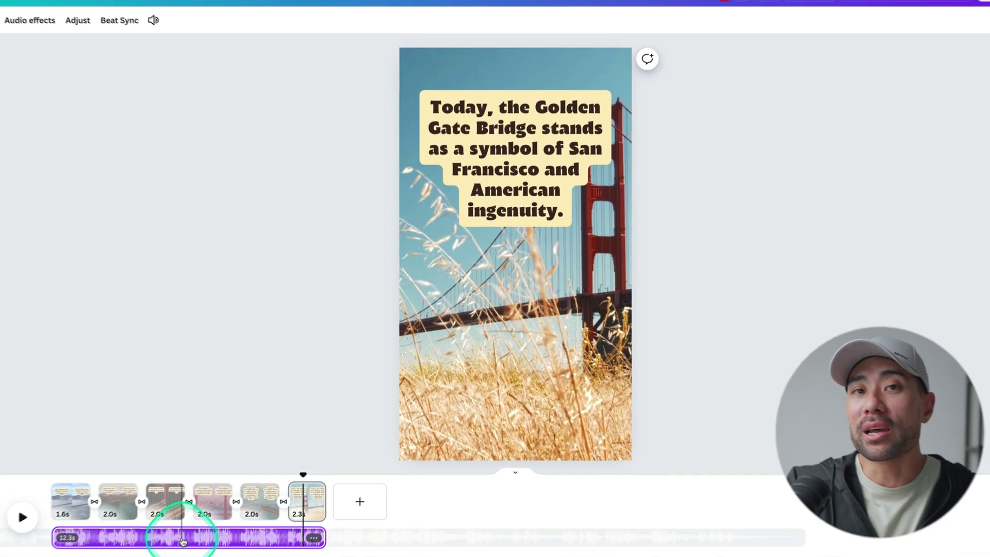
Step: Turn on Beat Sync for the background music so the six pages match its beat
left_click(130, 530)
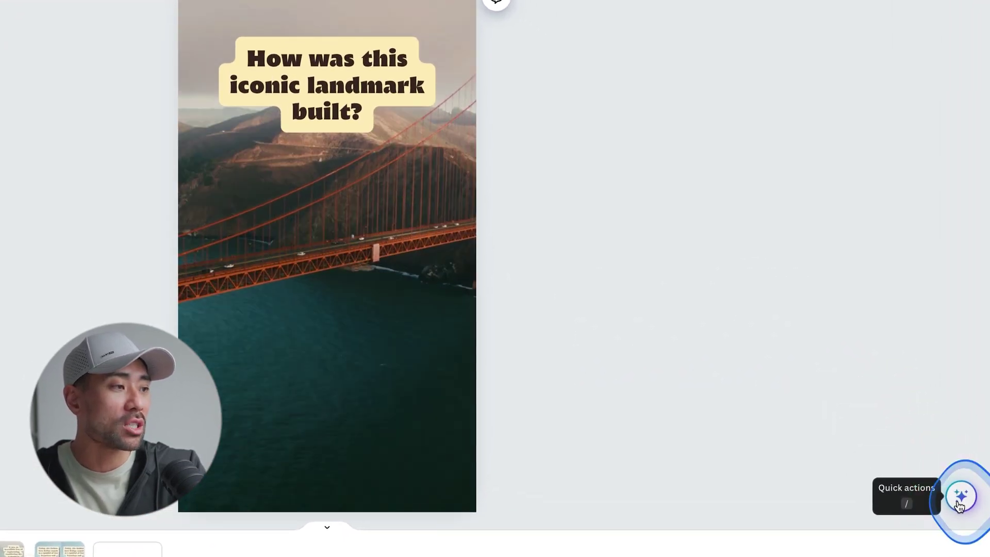
left_click(957, 503)
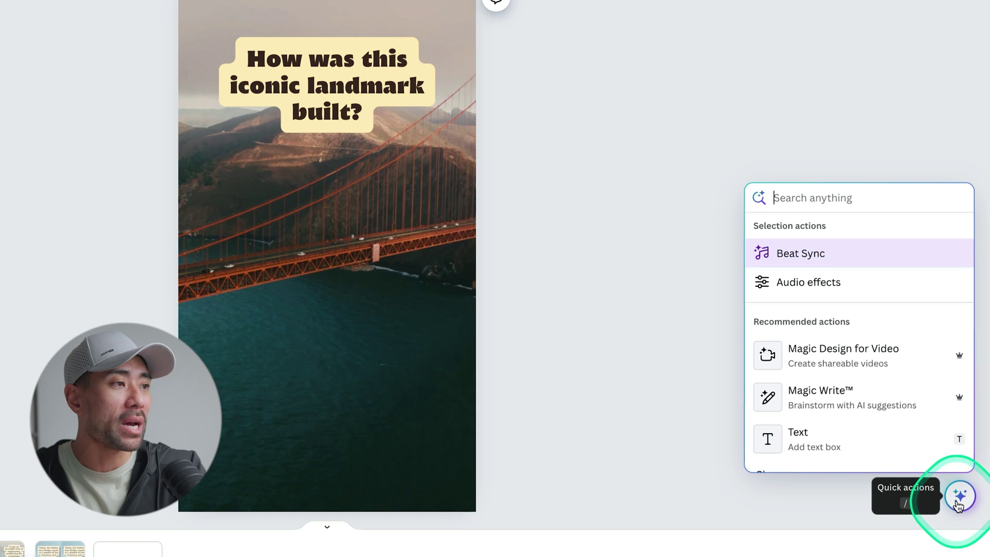
left_click(804, 253)
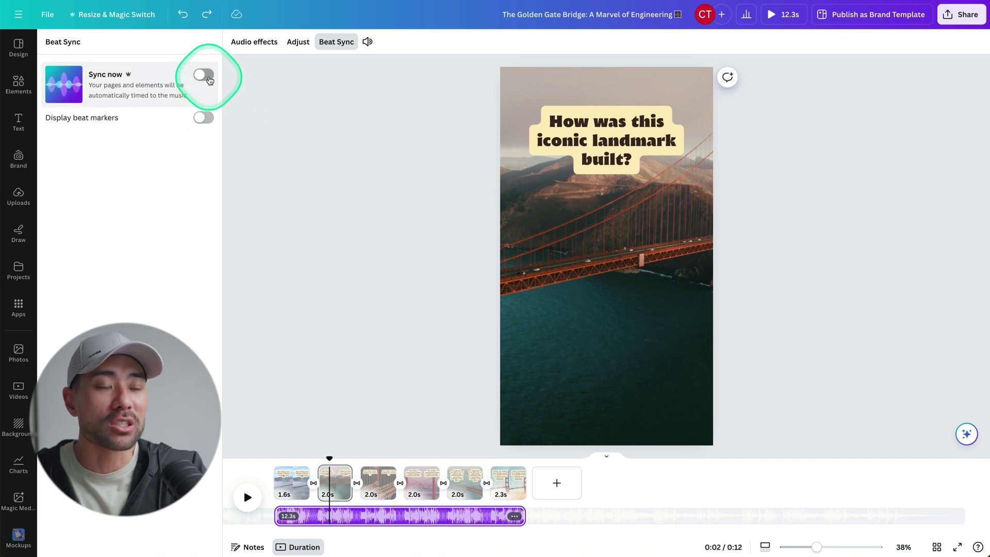
left_click(204, 74)
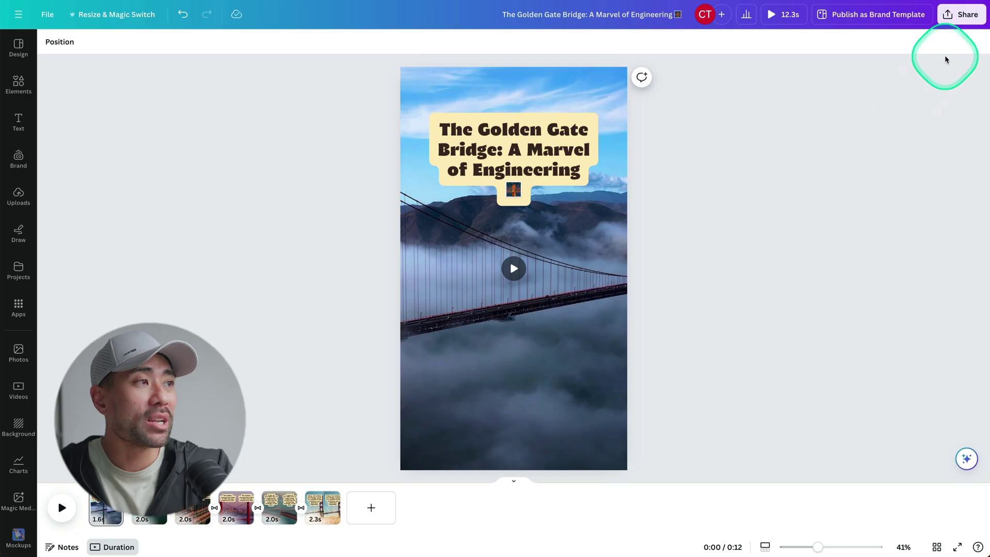
Step: Open the download settings for an MP4 video at 1080p covering all 6 pages
left_click(960, 15)
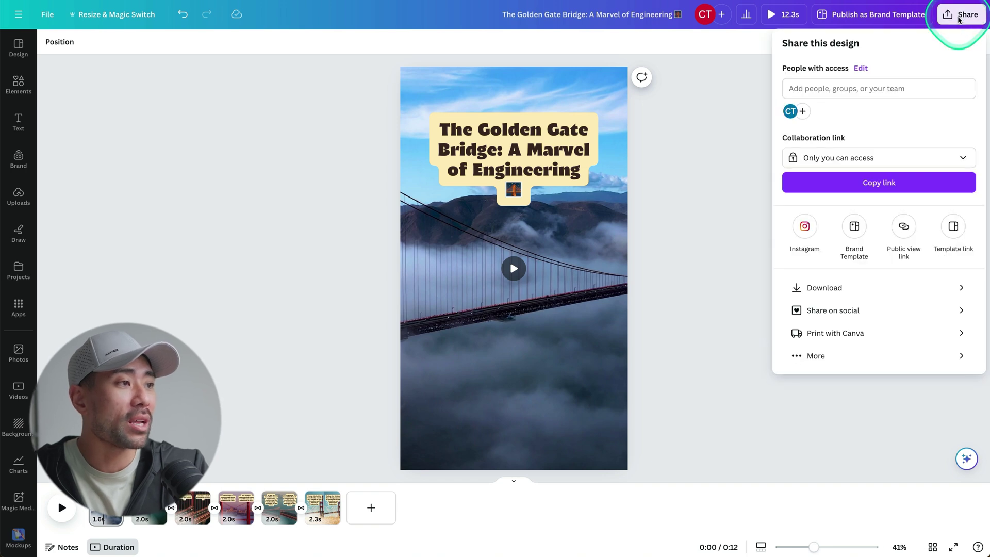
left_click(820, 288)
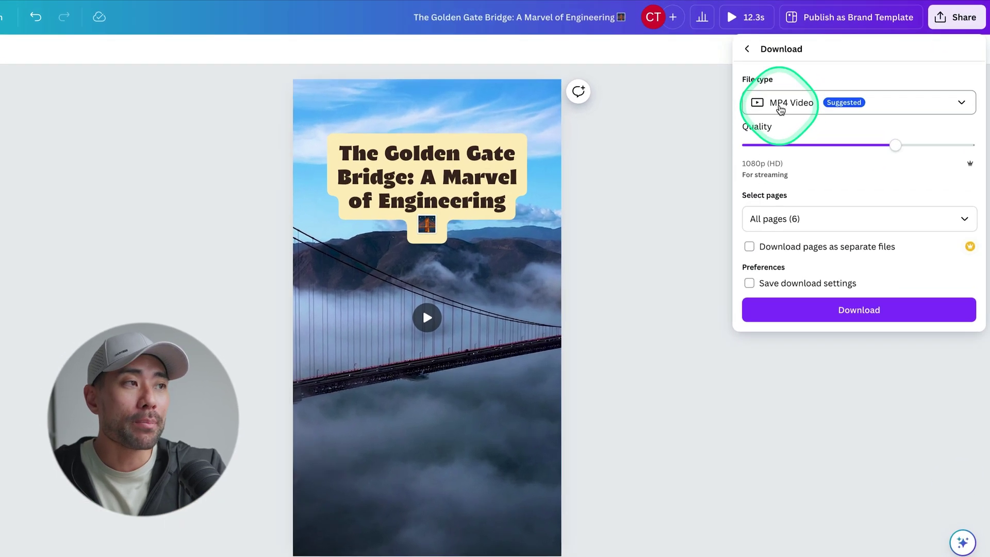